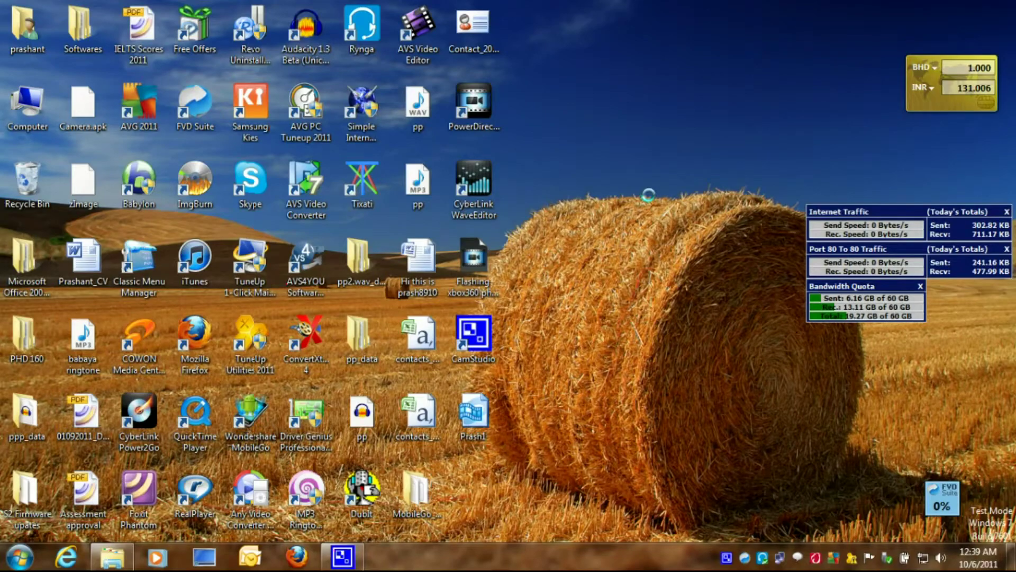
- Open the 'original dummy keys' folder and select Dummy.bin
{"action": "left_click", "coordinate": [113, 556]}
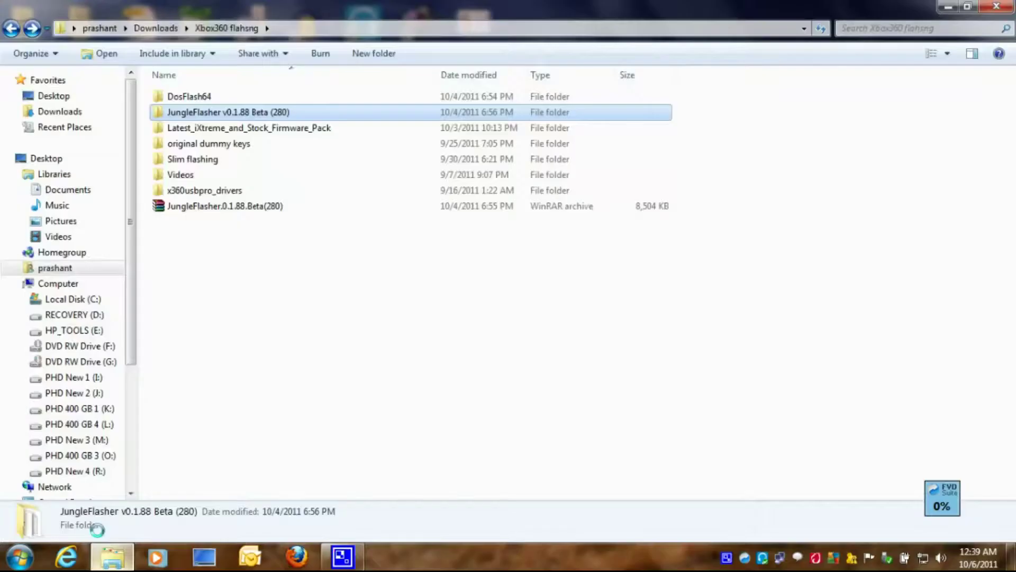
{"action": "left_click", "coordinate": [192, 142]}
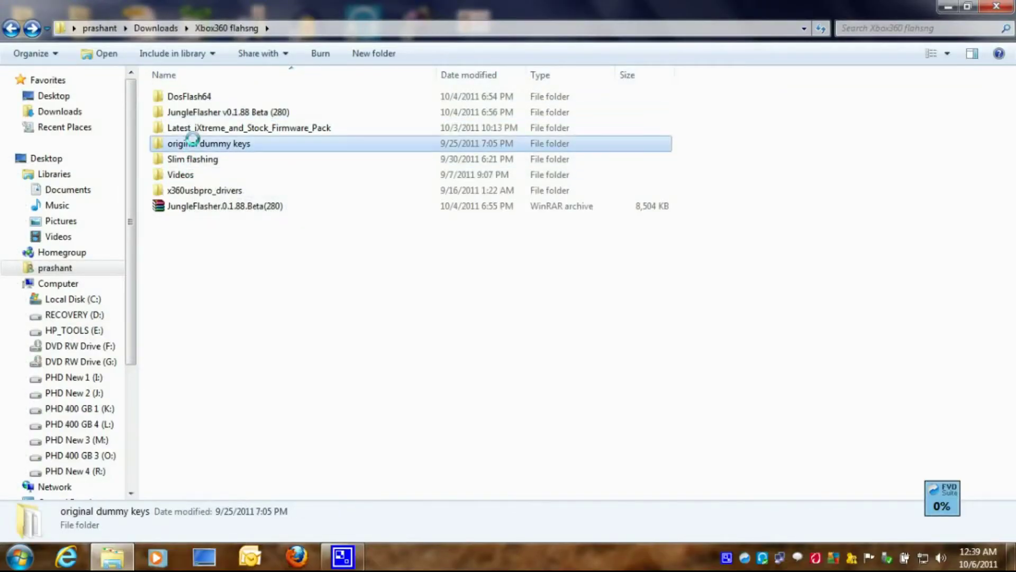
{"action": "double_click", "coordinate": [192, 141]}
{"action": "left_click", "coordinate": [180, 97]}
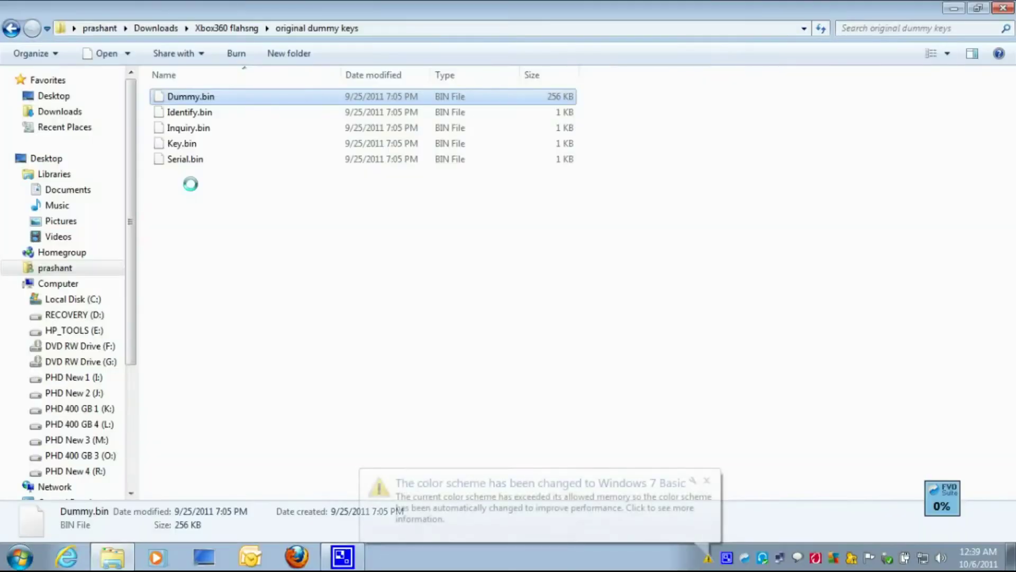
- Dismiss the colour scheme notification, reselect Dummy.bin, then minimize and restore the window
{"action": "left_click", "coordinate": [707, 480]}
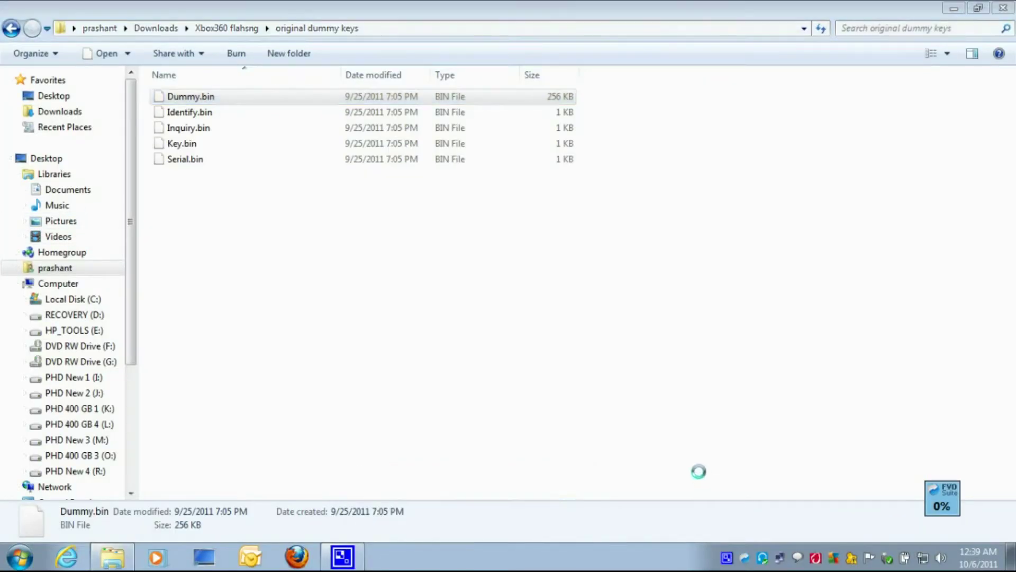
{"action": "left_click", "coordinate": [215, 159]}
{"action": "left_click", "coordinate": [171, 98]}
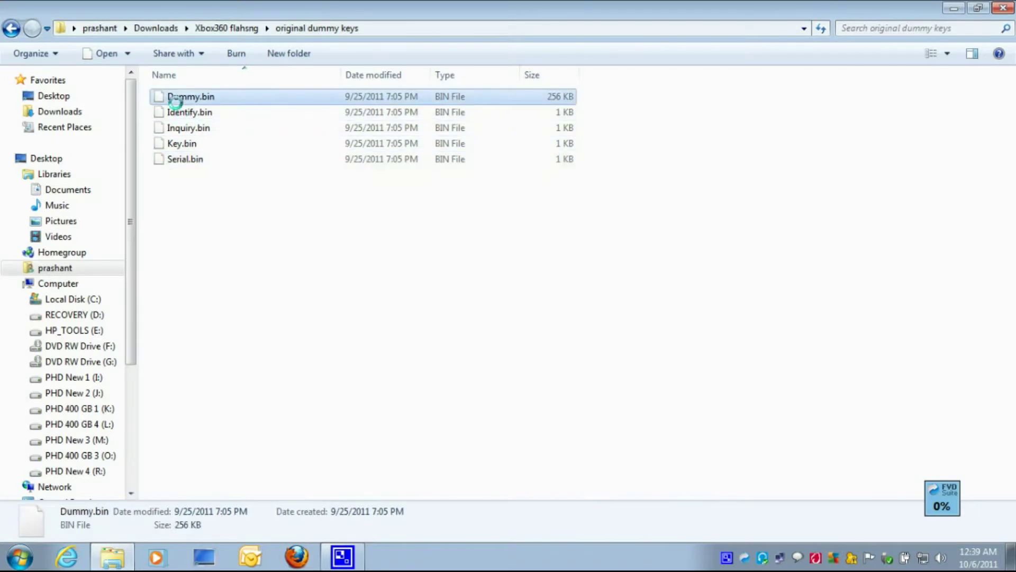
{"action": "left_click", "coordinate": [113, 557]}
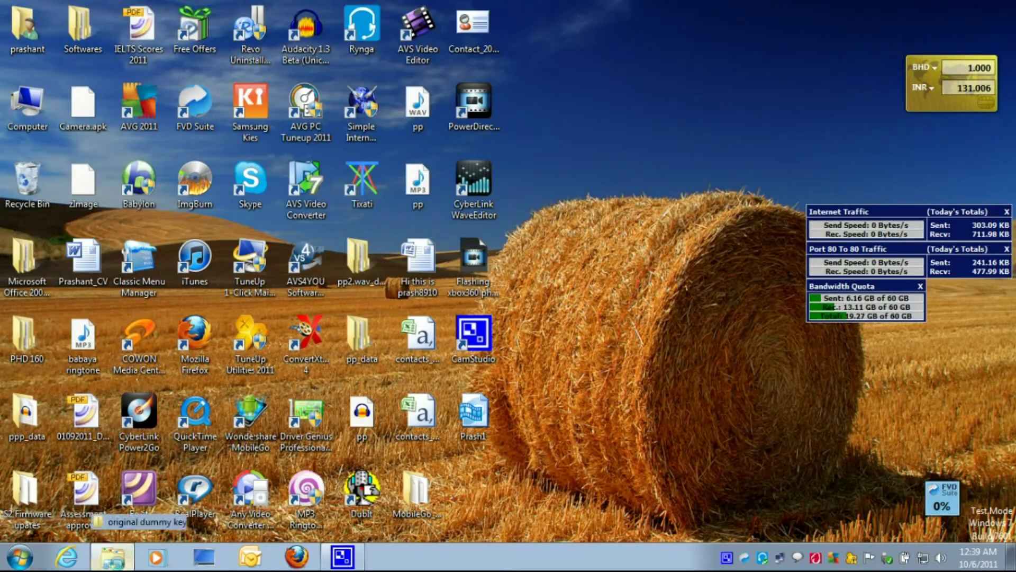
{"action": "left_click", "coordinate": [112, 557]}
- Browse into the firmware pack's Firmware folder and select LTPlus-025-v2.0.bin
{"action": "left_click", "coordinate": [11, 29]}
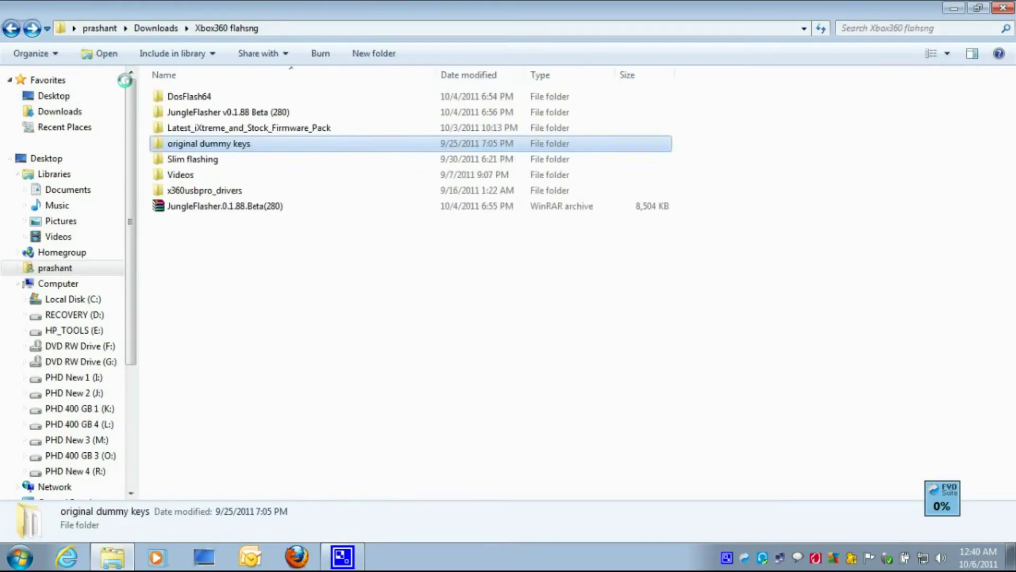
{"action": "double_click", "coordinate": [199, 127]}
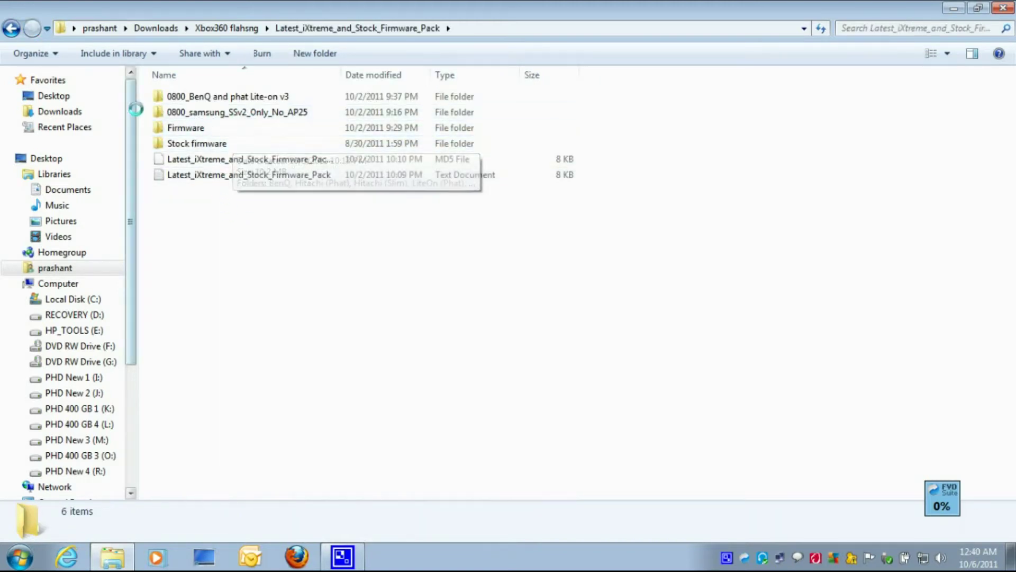
{"action": "double_click", "coordinate": [198, 128]}
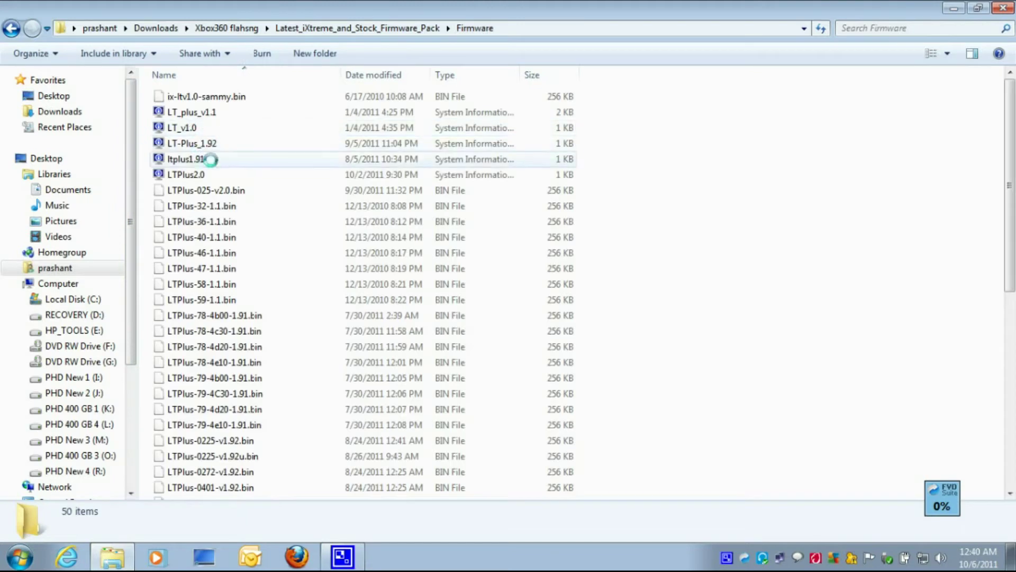
{"action": "left_click", "coordinate": [225, 190]}
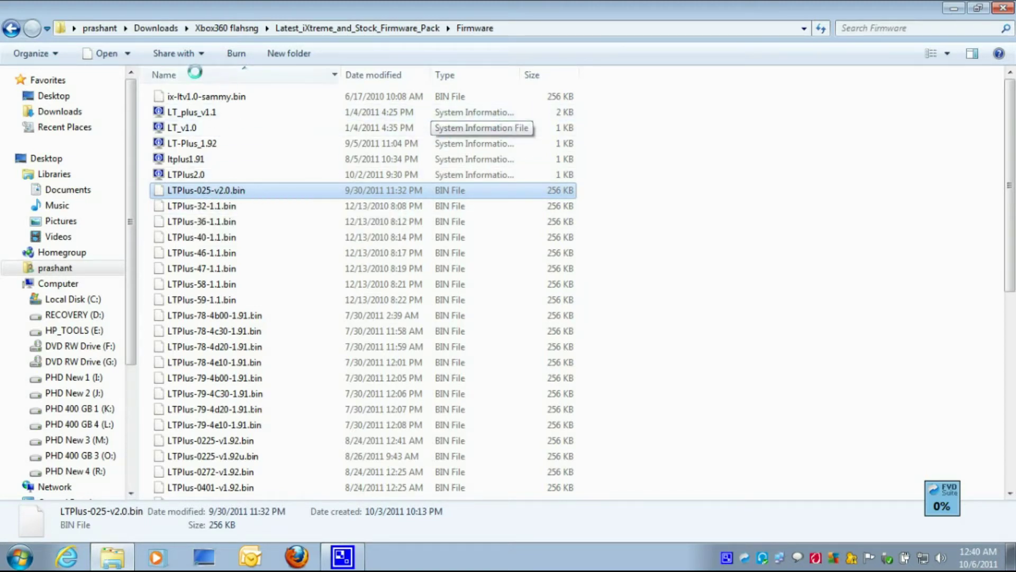
- Return to Xbox360 flahsng, look inside the JungleFlasher v0.1.88 Beta (280) folder, and go back
{"action": "left_click", "coordinate": [11, 29]}
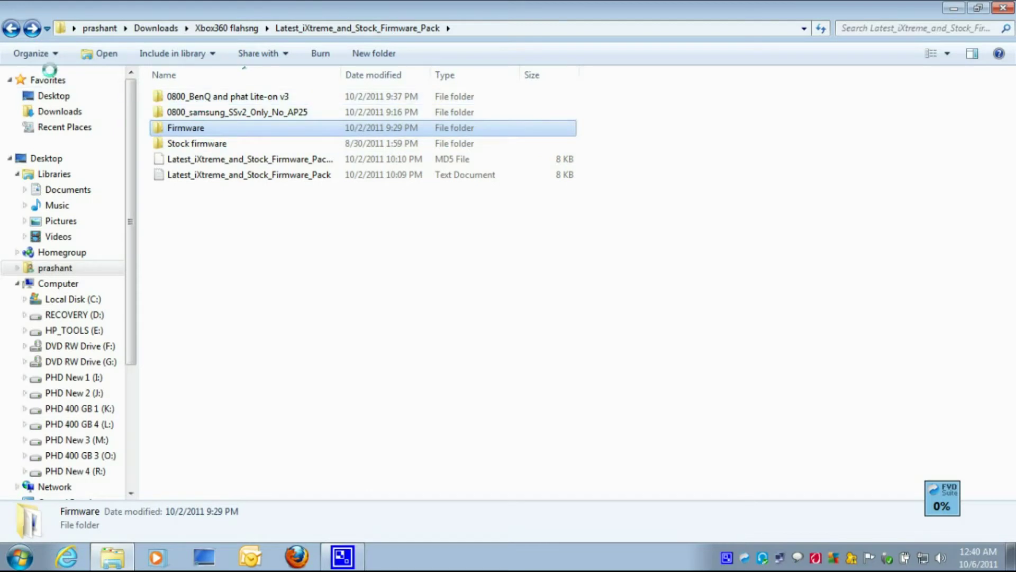
{"action": "left_click", "coordinate": [11, 29]}
{"action": "double_click", "coordinate": [199, 112]}
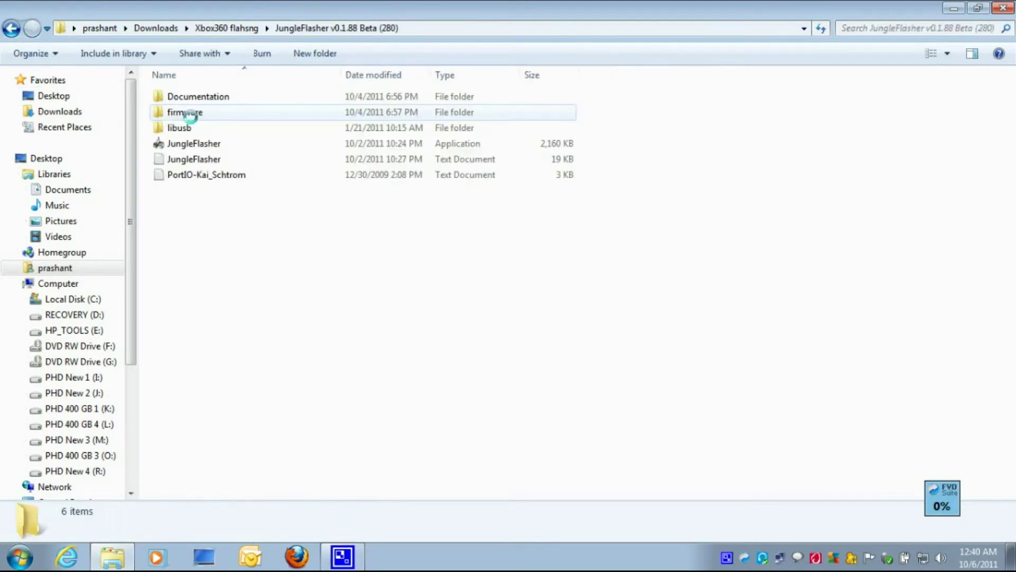
{"action": "left_click", "coordinate": [12, 28]}
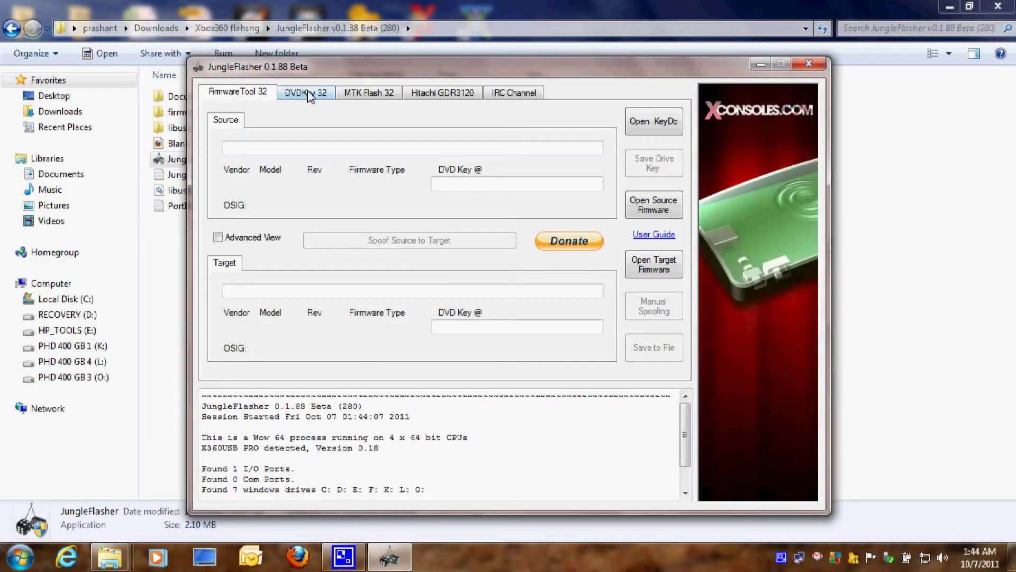
- Refresh drive properties on the DVDKey 32 page and mark the 'Drive is Lite-On' log line
{"action": "left_click", "coordinate": [311, 97]}
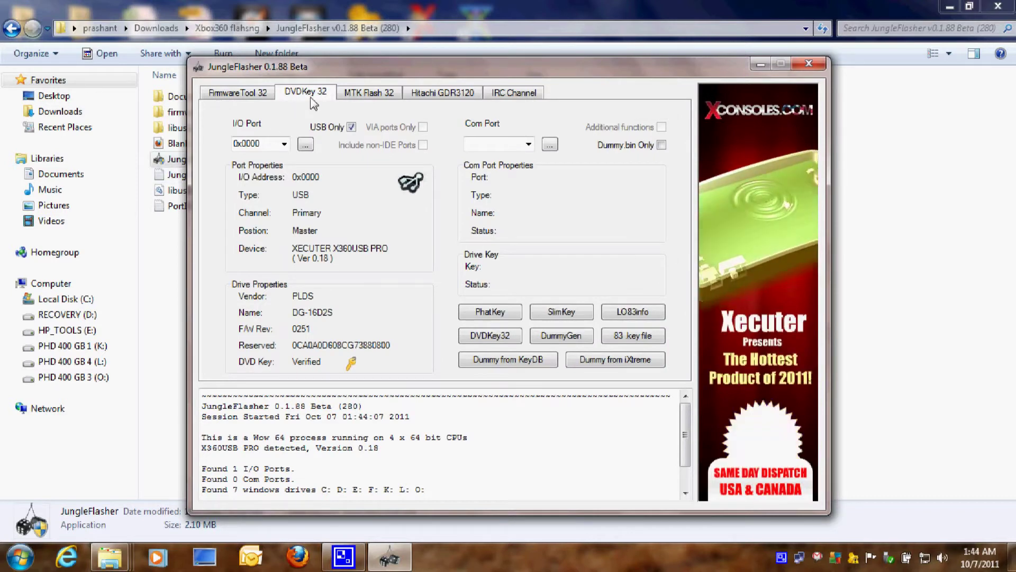
{"action": "left_click", "coordinate": [306, 145]}
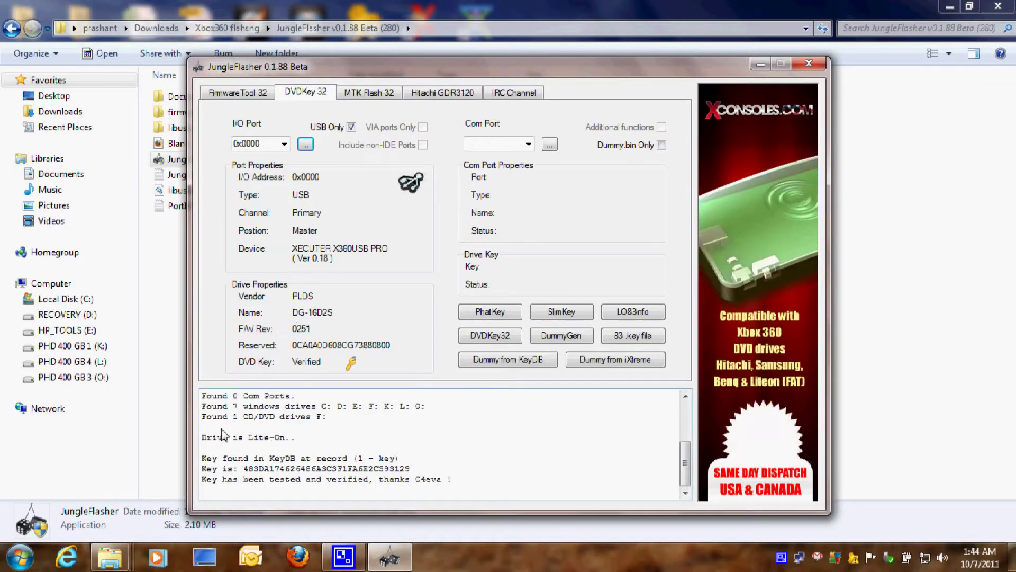
{"action": "left_click_drag", "start_coordinate": [204, 439], "coordinate": [280, 438]}
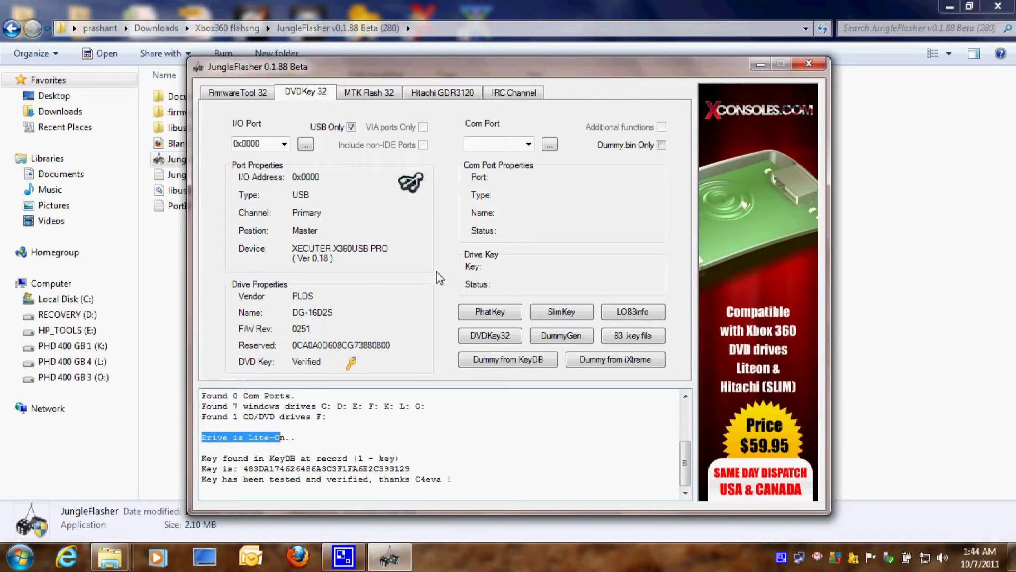
- Load Dummy.bin as the source firmware, declining the LT-Plus auto-load
{"action": "left_click", "coordinate": [379, 94]}
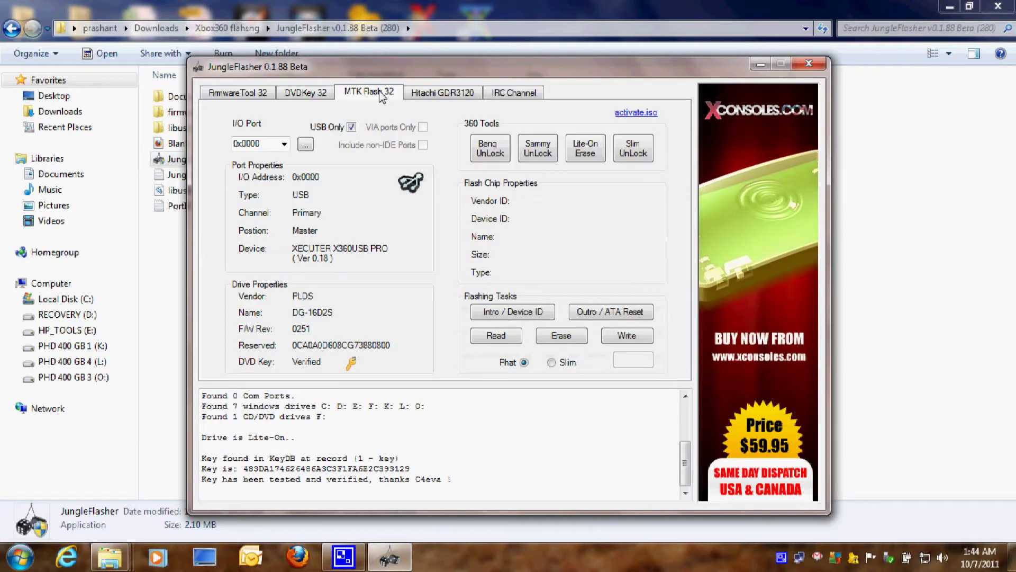
{"action": "left_click", "coordinate": [258, 94]}
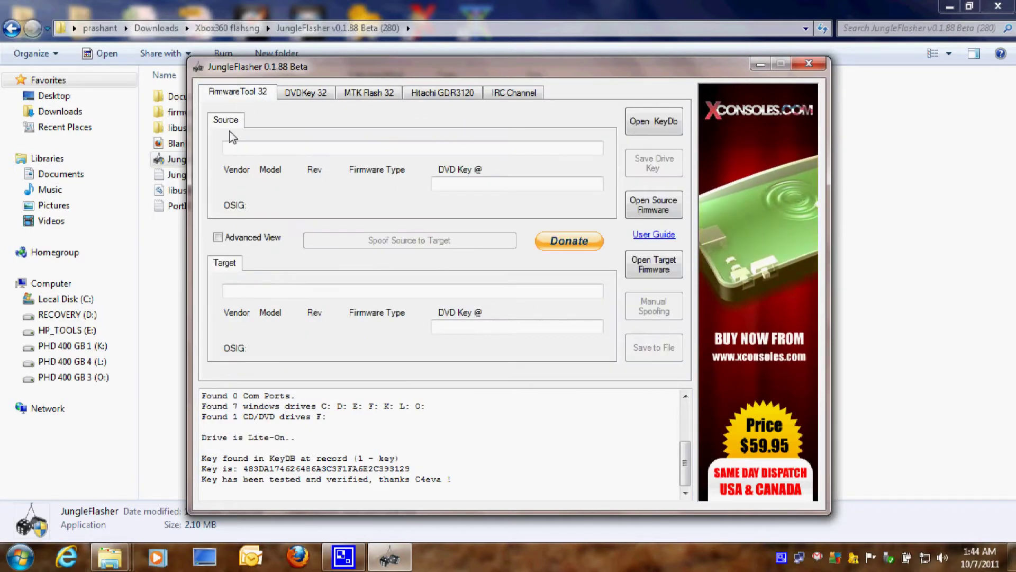
{"action": "left_click", "coordinate": [659, 206]}
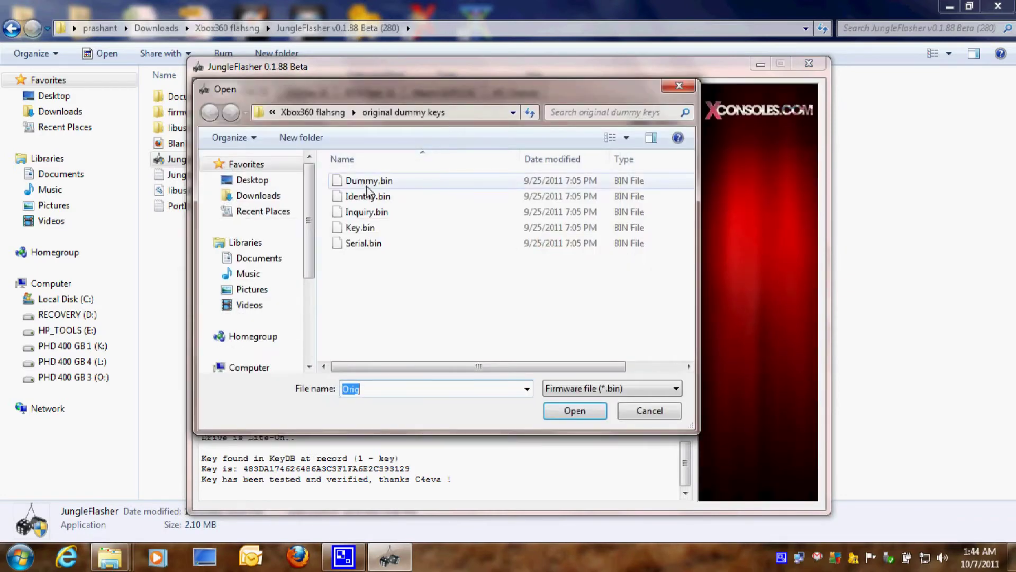
{"action": "double_click", "coordinate": [366, 181]}
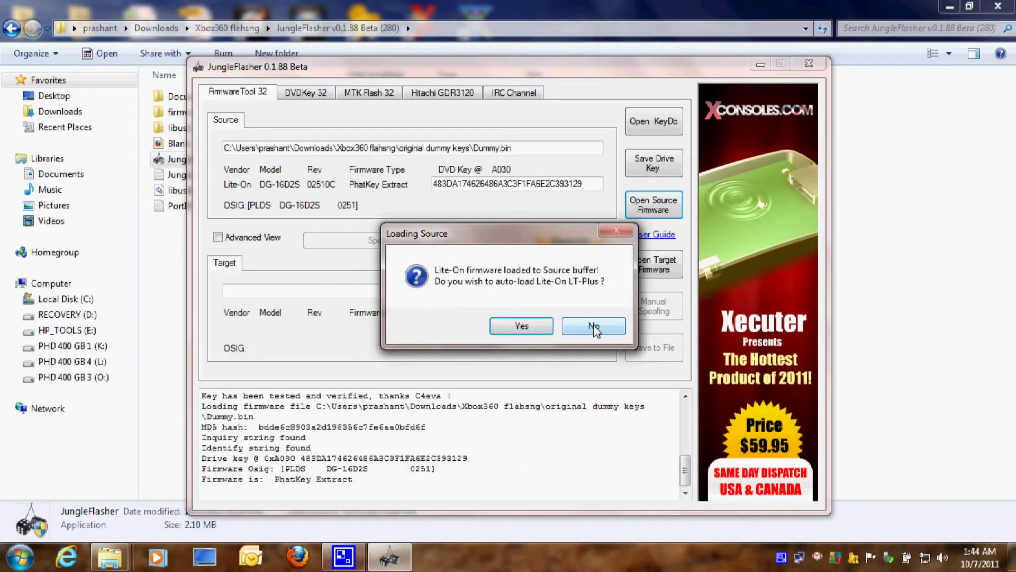
{"action": "left_click", "coordinate": [594, 326]}
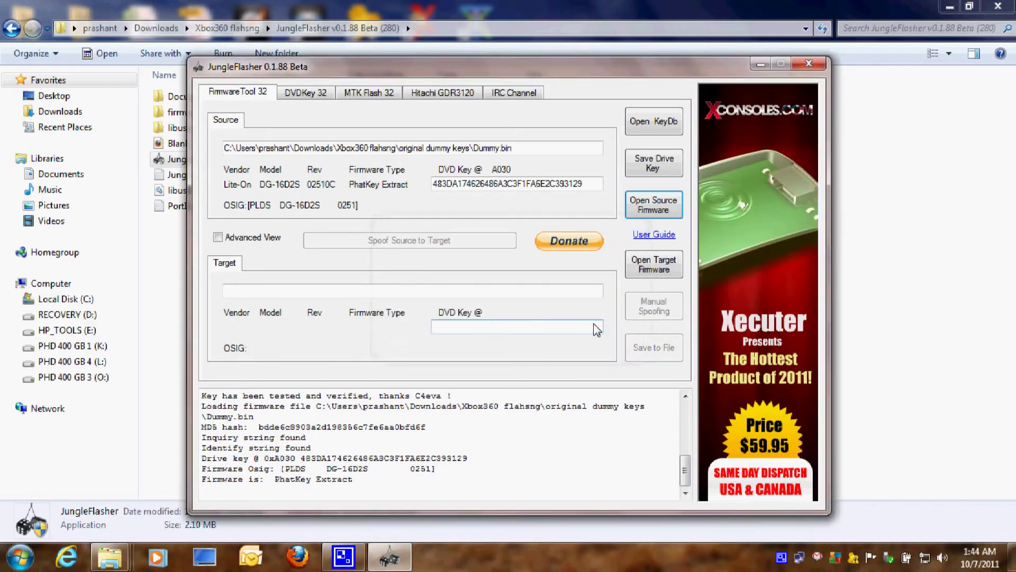
- Load LTPlus-025-v2.0.bin as target firmware and spoof Dummy.bin's DVD key into it
{"action": "left_click", "coordinate": [651, 267]}
{"action": "left_click", "coordinate": [365, 112]}
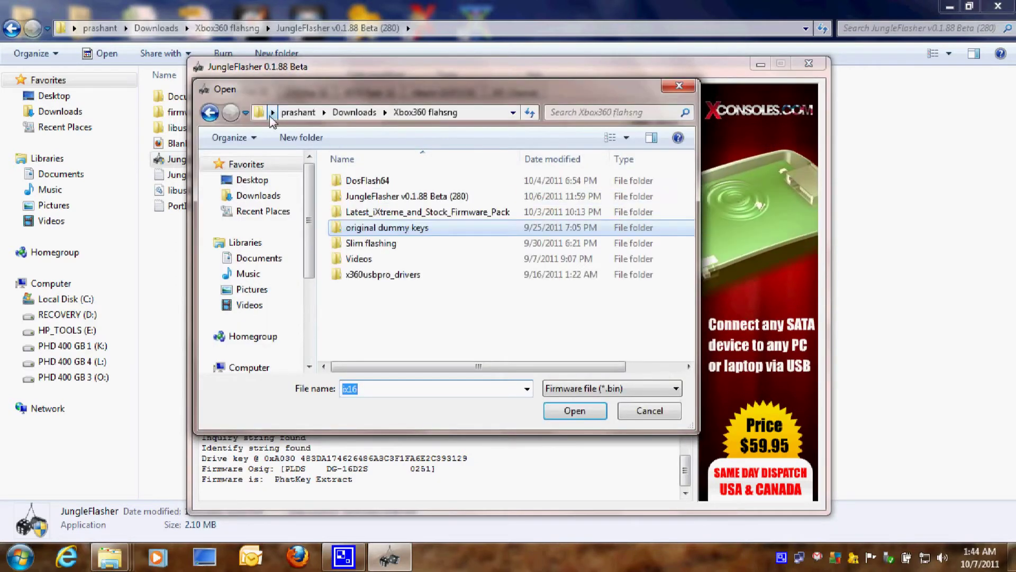
{"action": "double_click", "coordinate": [359, 214]}
{"action": "double_click", "coordinate": [360, 214]}
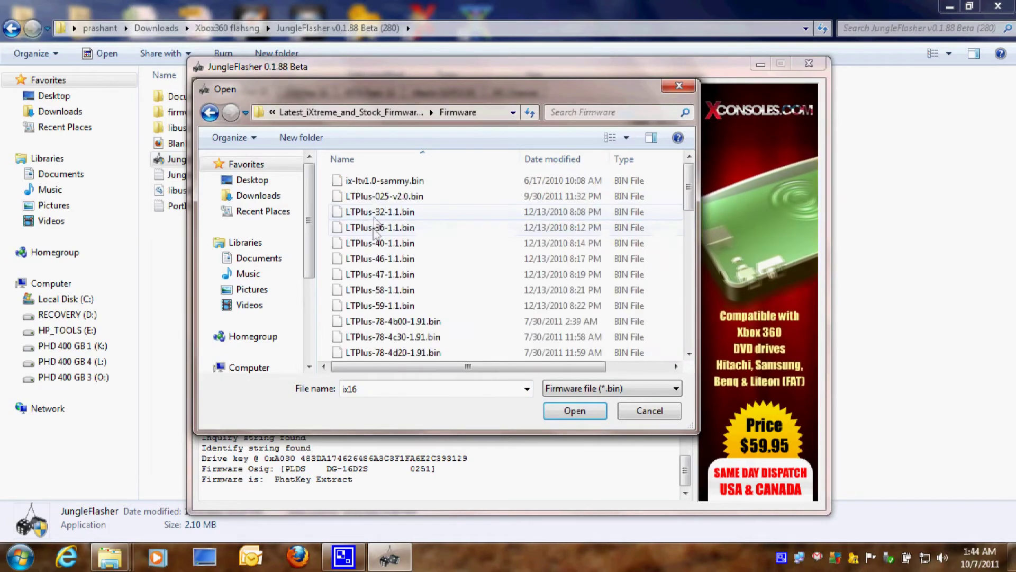
{"action": "double_click", "coordinate": [378, 199]}
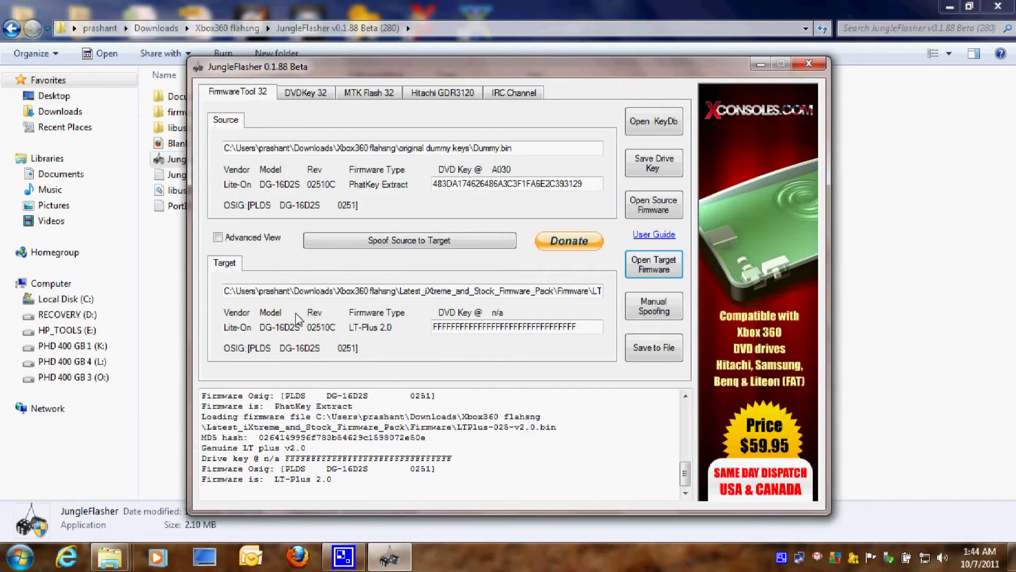
{"action": "left_click", "coordinate": [410, 242]}
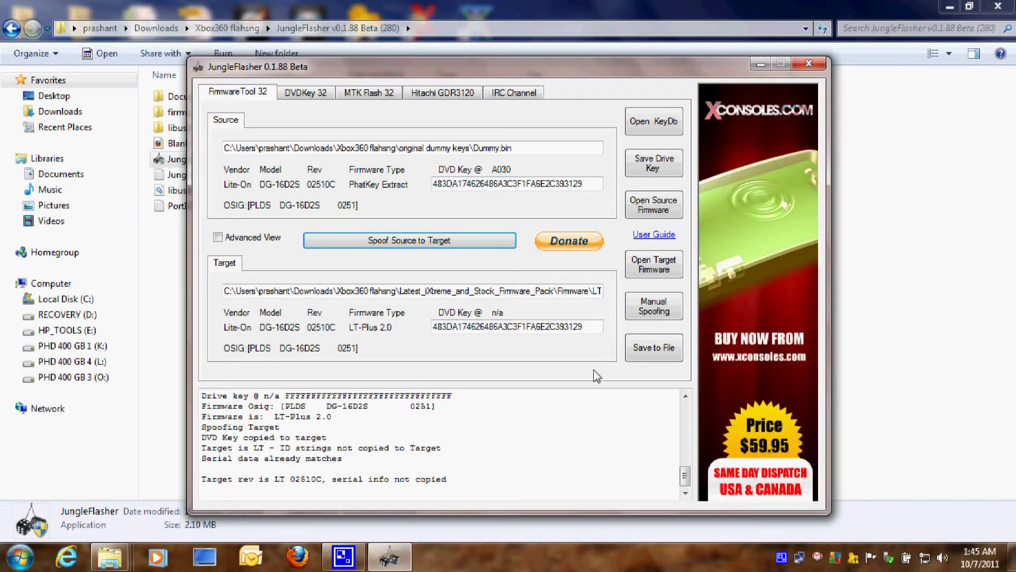
{"action": "left_click", "coordinate": [373, 98]}
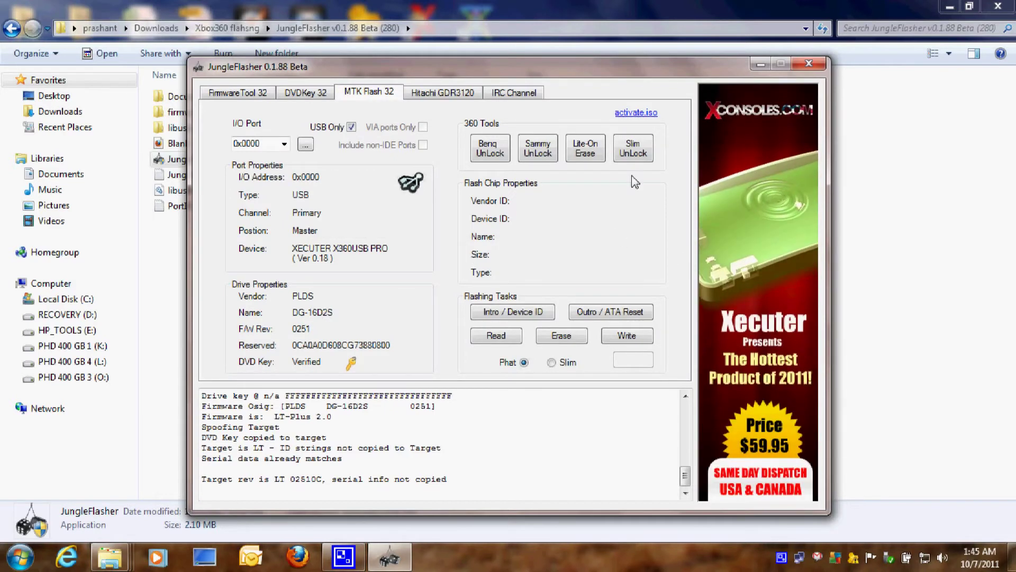
- Run Lite-On Erase, confirming the drive key and the erase/vendor intro prompts
{"action": "left_click", "coordinate": [585, 153]}
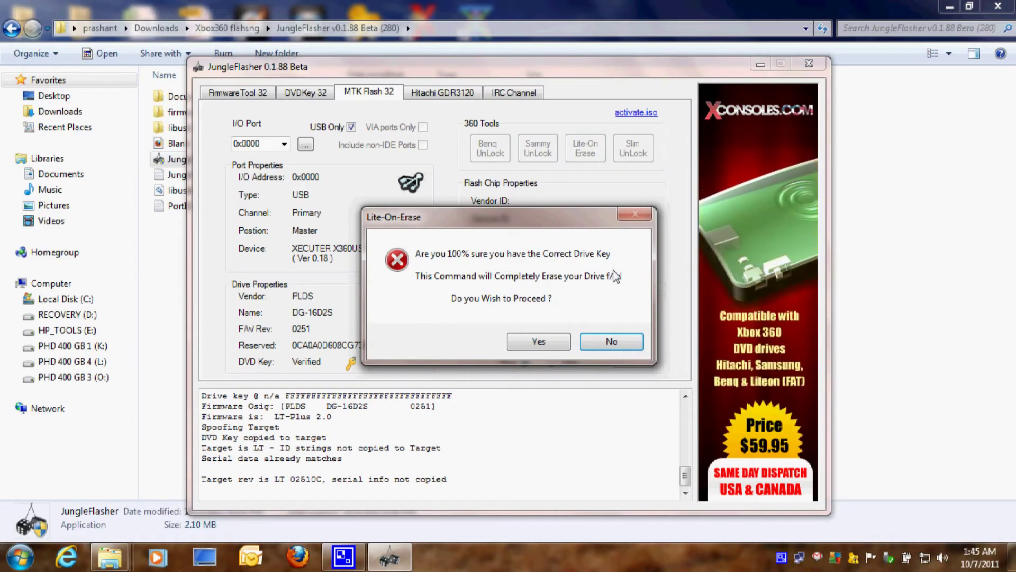
{"action": "left_click", "coordinate": [533, 342]}
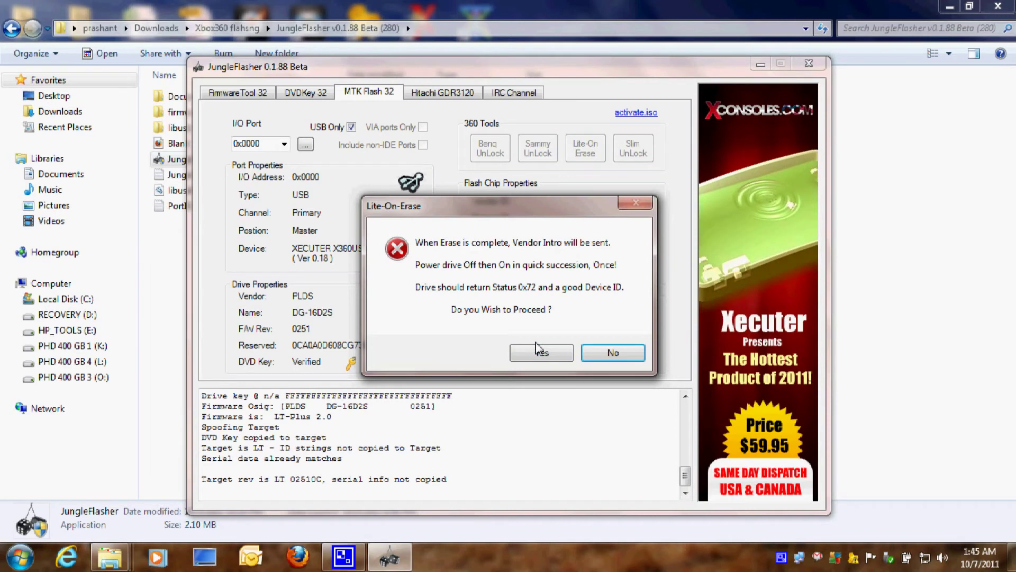
{"action": "left_click", "coordinate": [541, 351]}
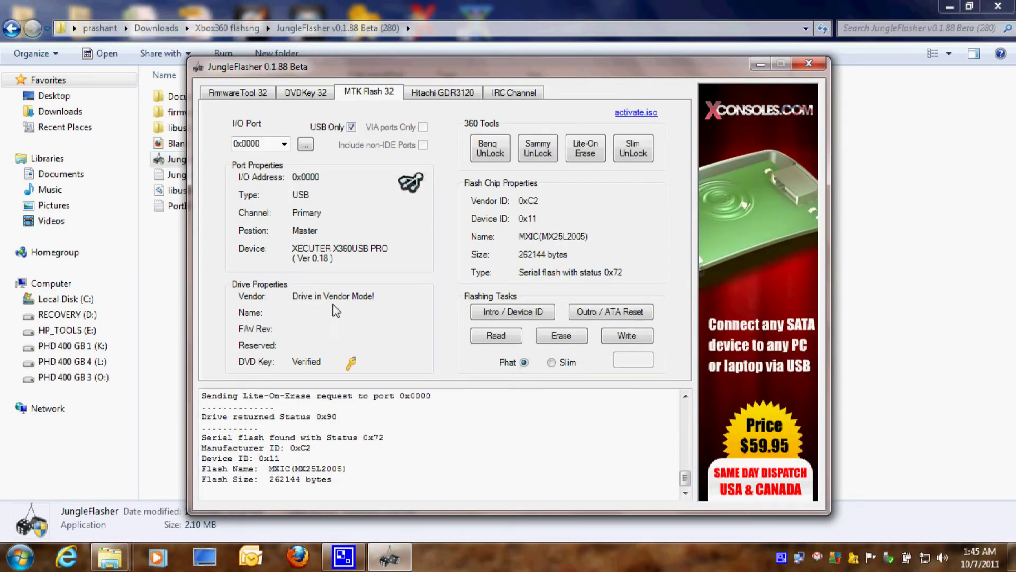
- Write the spoofed LT-Plus 2.0 firmware to the drive, then run Outro / ATA Reset
{"action": "left_click", "coordinate": [633, 341]}
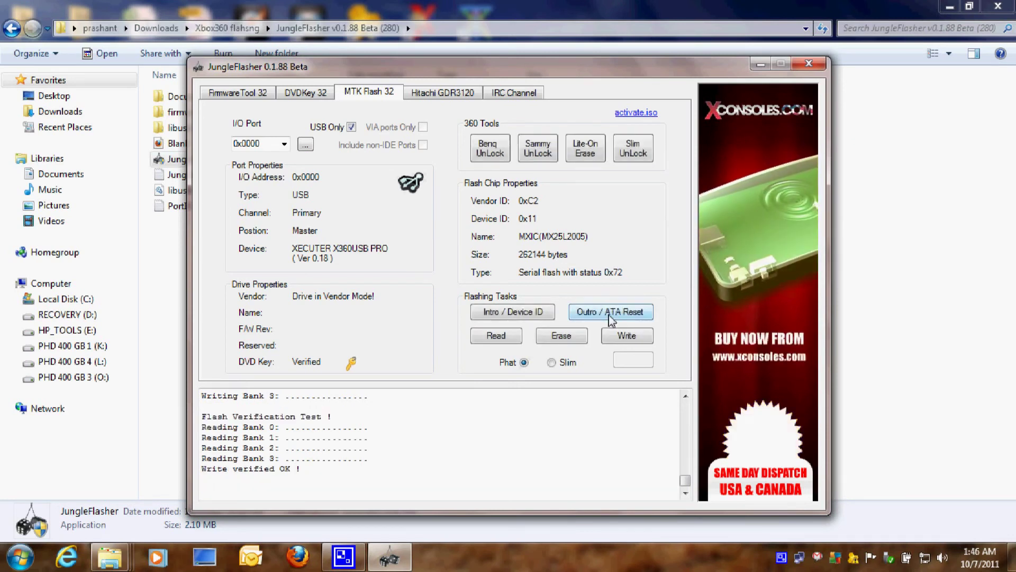
{"action": "left_click", "coordinate": [611, 316]}
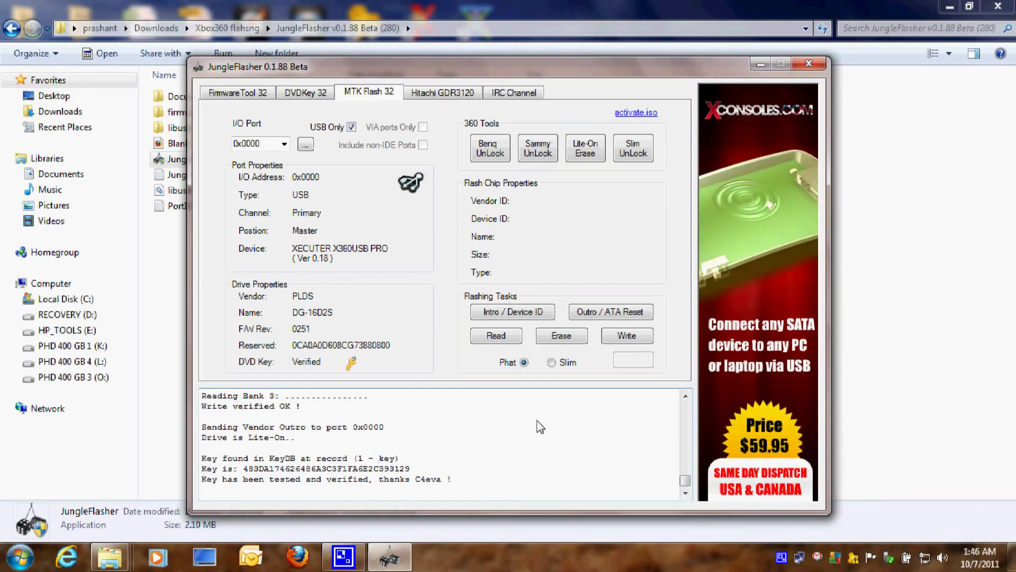
- Check the DVDKey 32 page, then return to the Firmware Tool 32 source/target view
{"action": "left_click", "coordinate": [305, 92]}
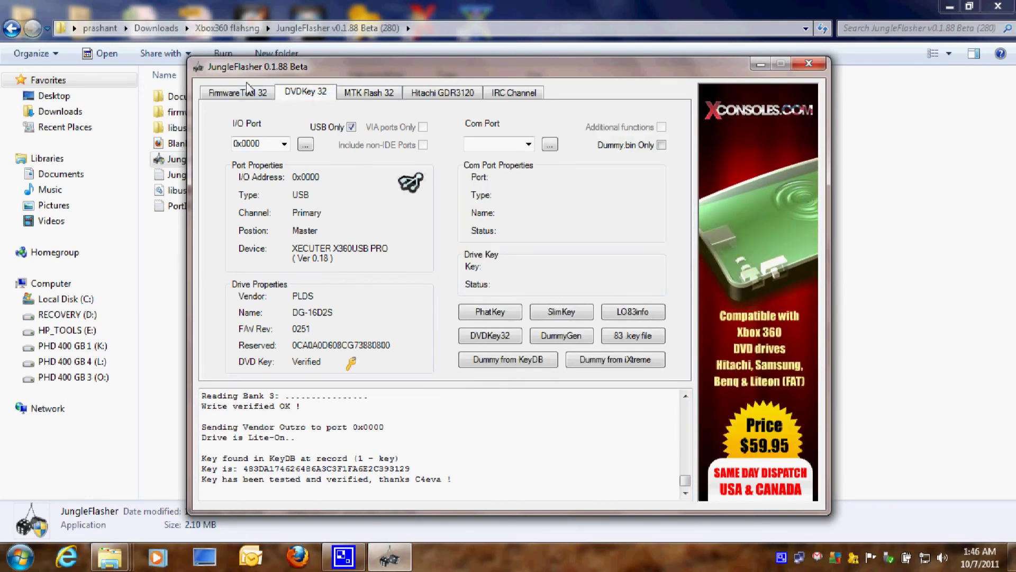
{"action": "left_click", "coordinate": [241, 96]}
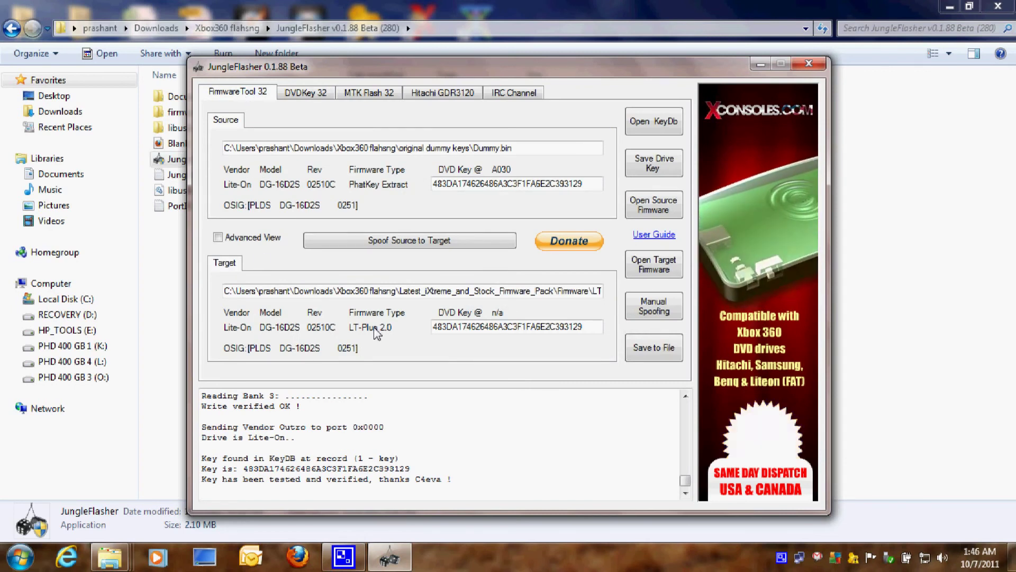